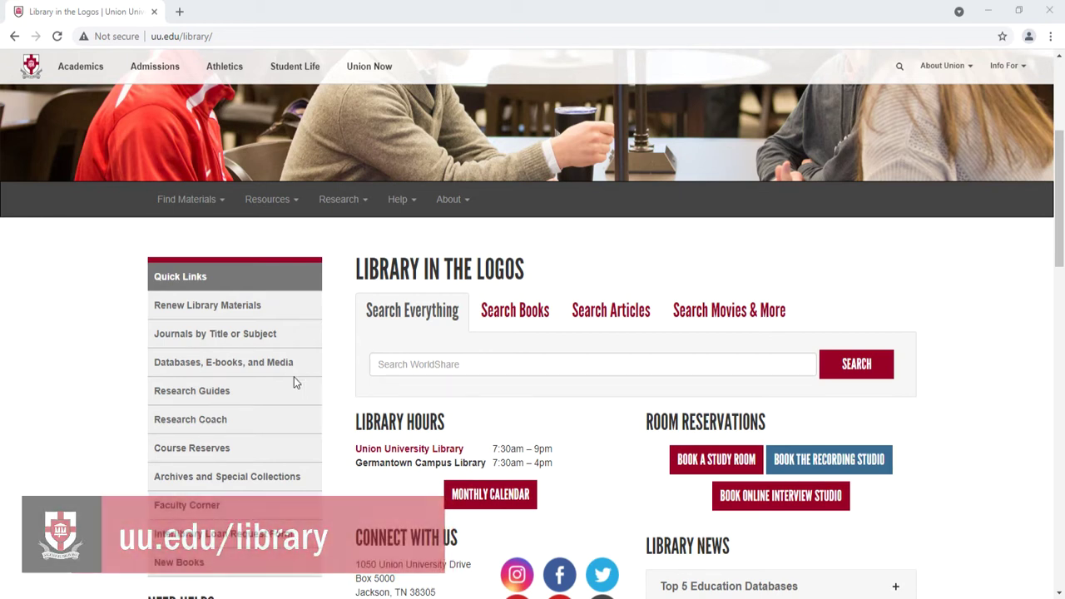
# Open CINAHL with Full Text from the Nursing research guide's Finding Articles page
pyautogui.click(206, 391)
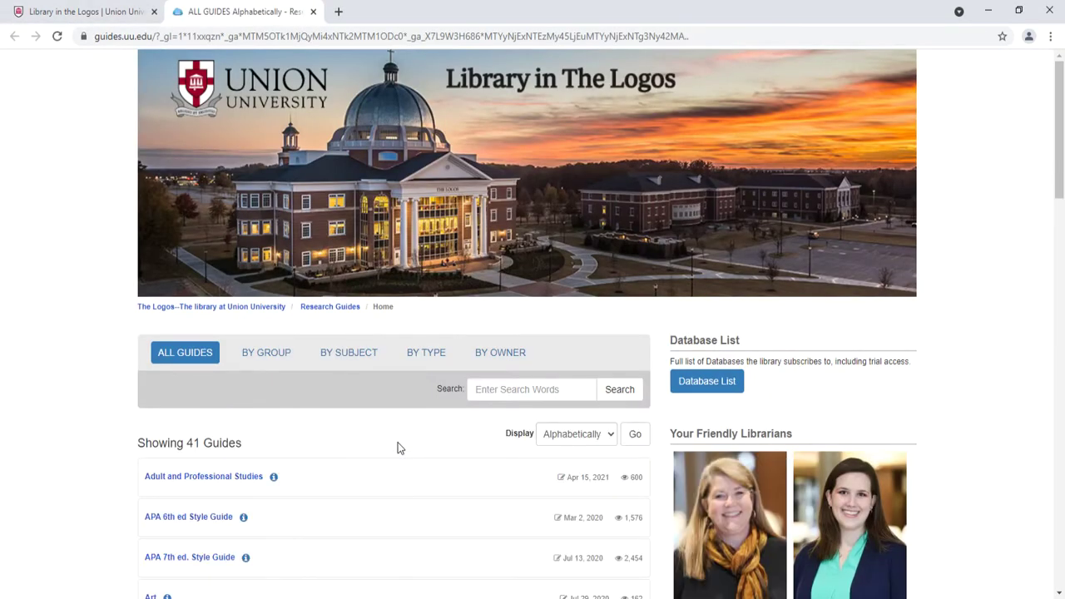
pyautogui.scroll(-11, 397, 445)
pyautogui.scroll(-3, 151, 474)
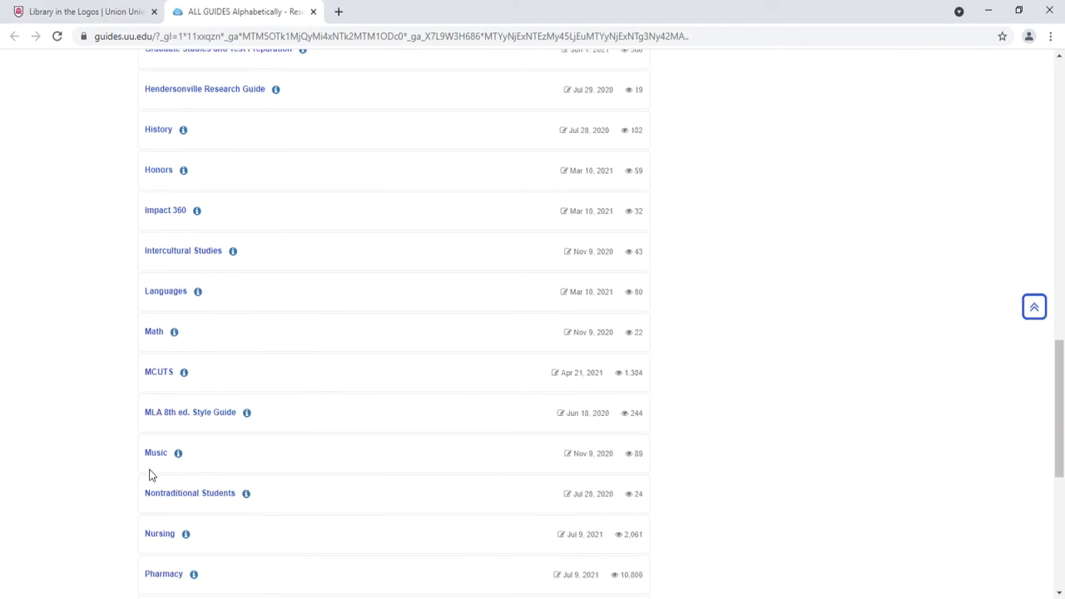
pyautogui.click(161, 535)
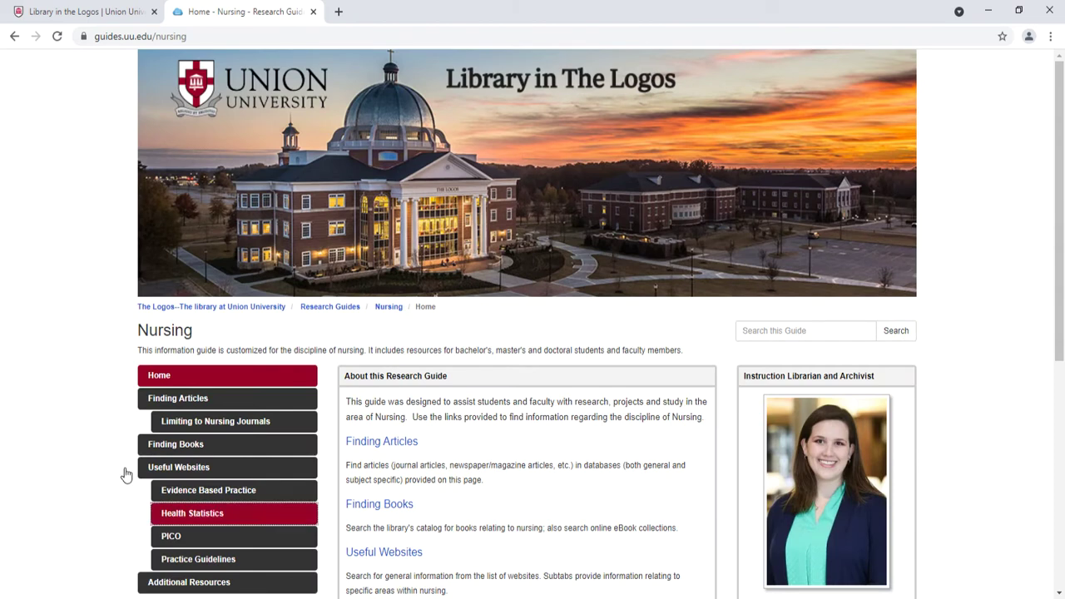
pyautogui.click(148, 408)
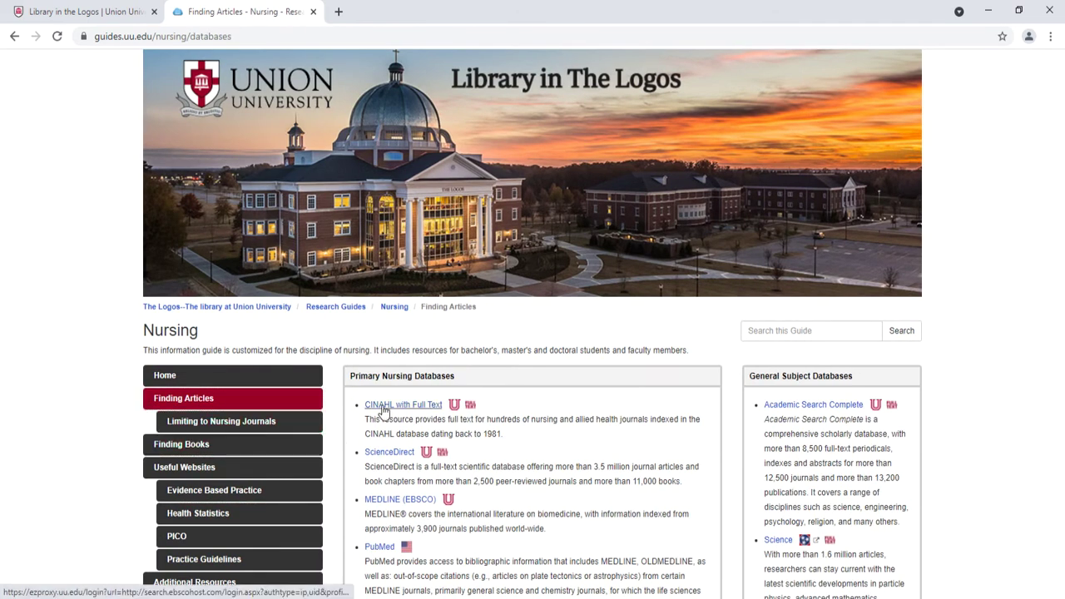
pyautogui.click(384, 407)
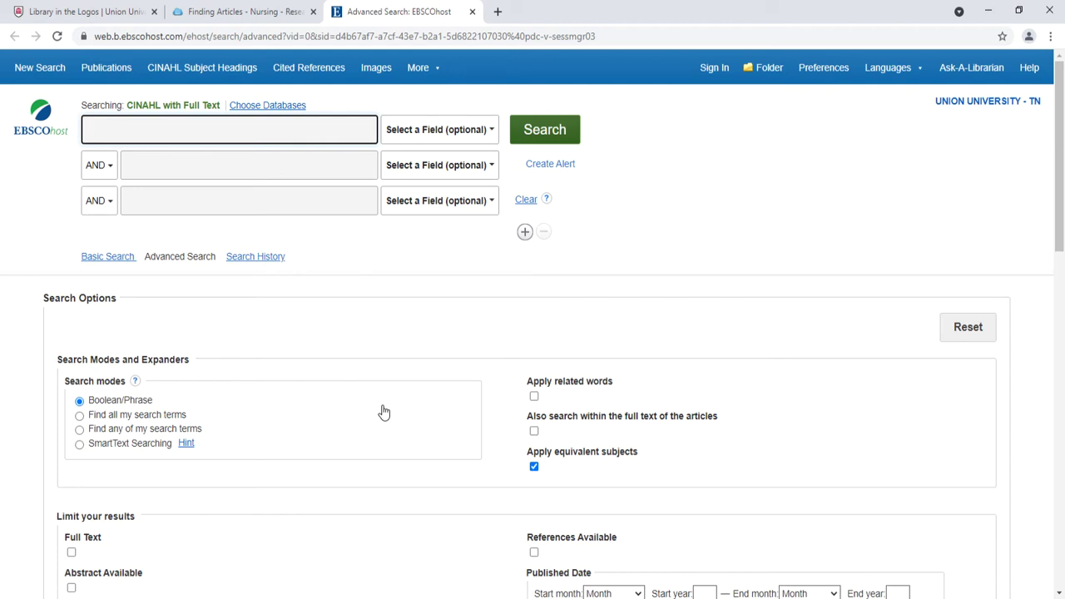
# Search CINAHL for pregnancy AND HIV, returning 8,311 results
pyautogui.write('regnancy')
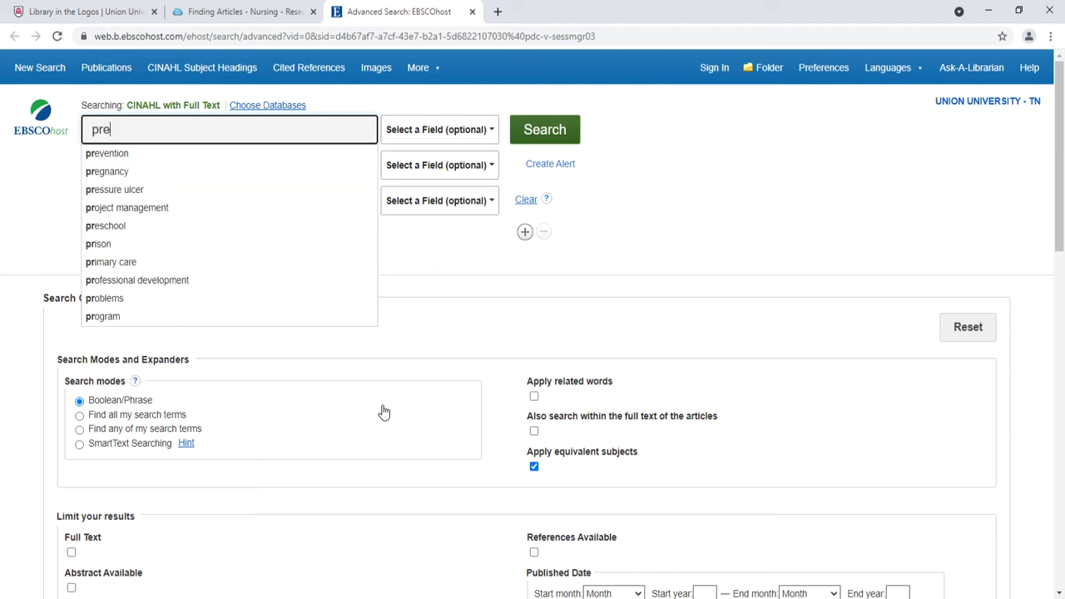
pyautogui.press('Tab')
pyautogui.press('Tab')
pyautogui.press('Tab')
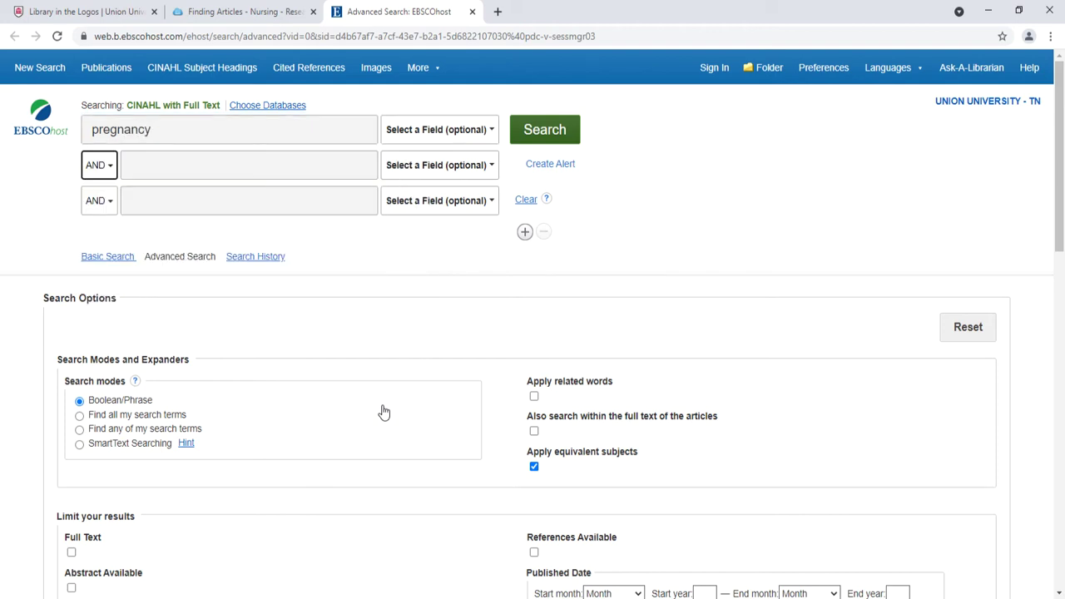
pyautogui.write('HIV')
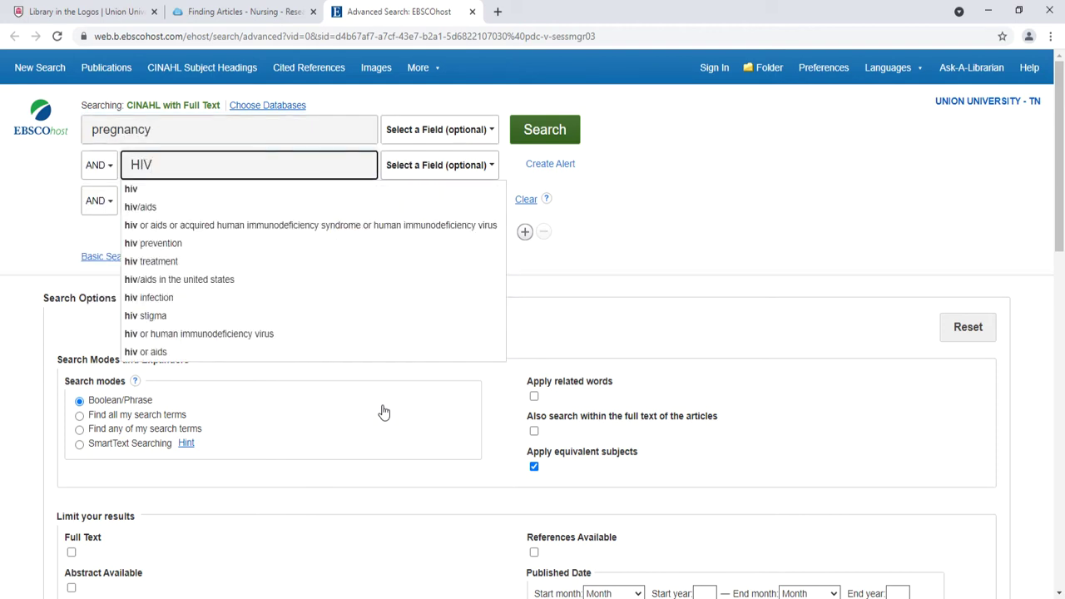
pyautogui.click(548, 135)
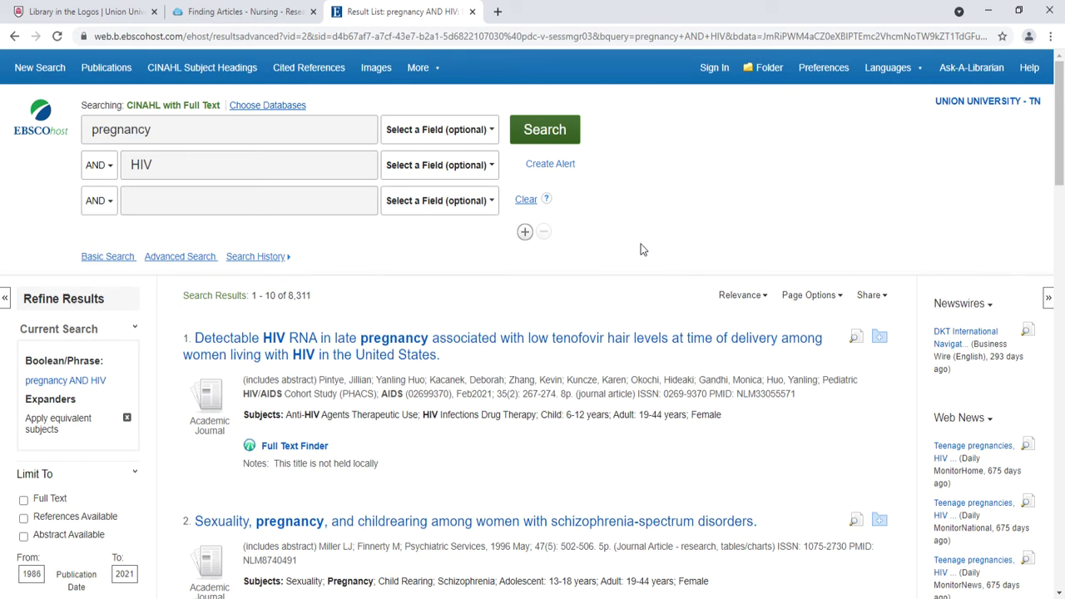
# Enter 'nursing' in the third search row and restrict it to the SB Journal Subset field
pyautogui.click(276, 203)
pyautogui.write('nursing')
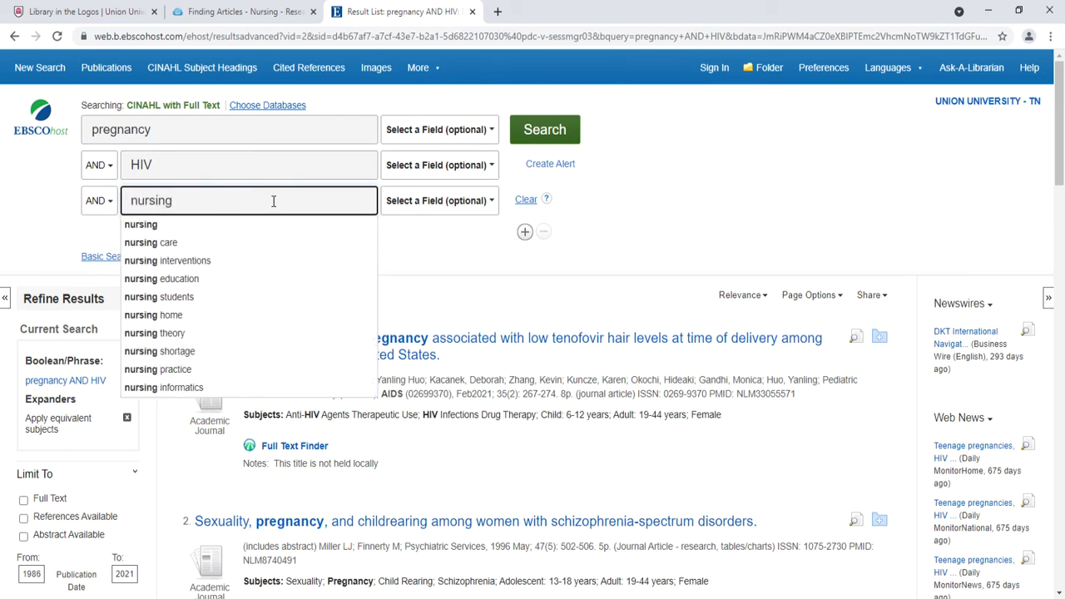
pyautogui.click(461, 213)
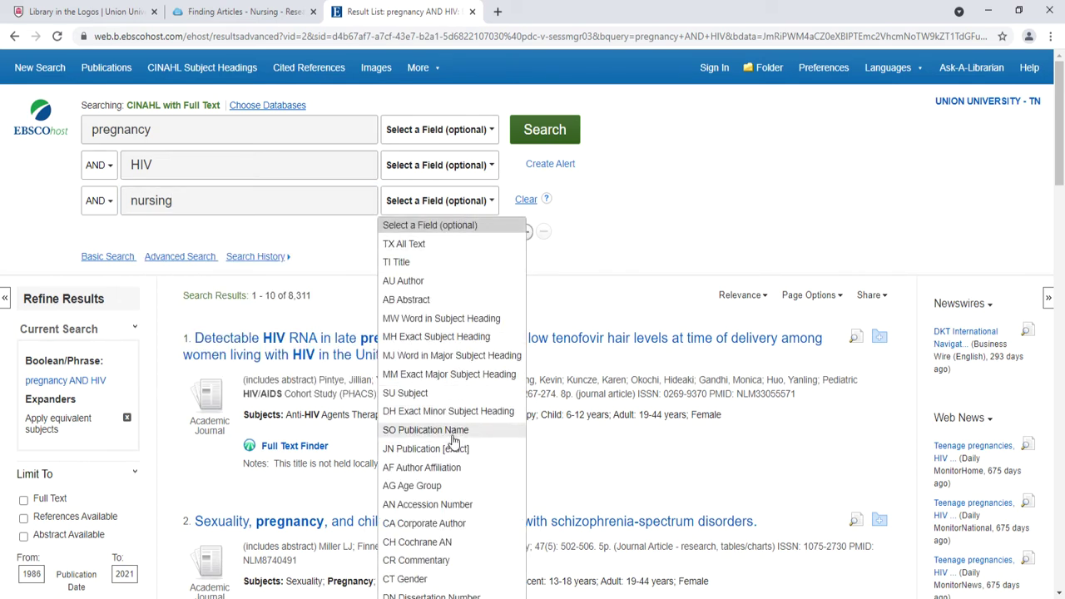
pyautogui.scroll(-3, 453, 441)
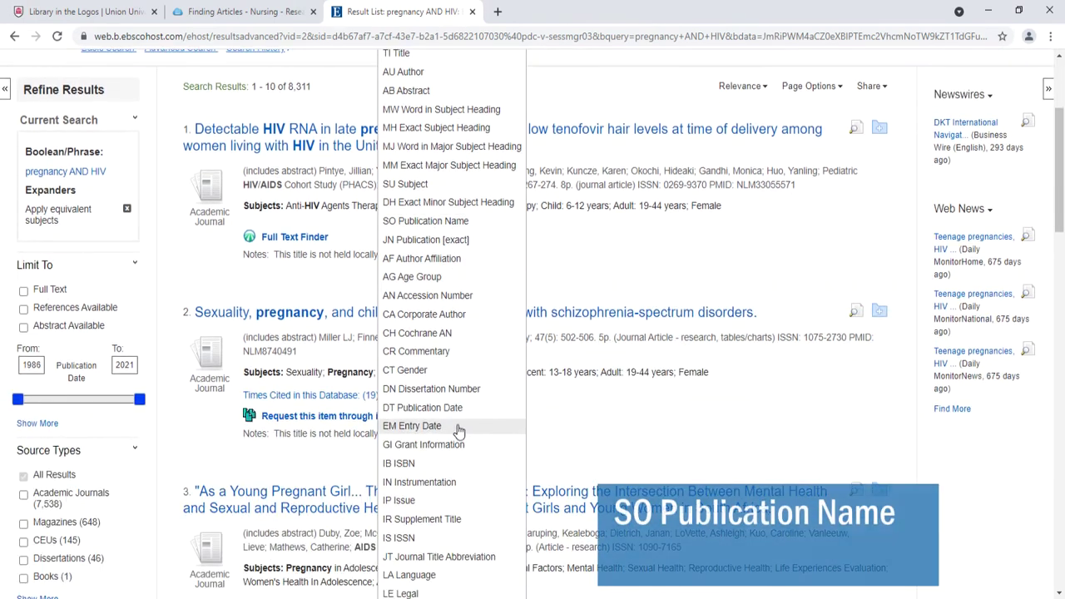
pyautogui.scroll(-5, 457, 428)
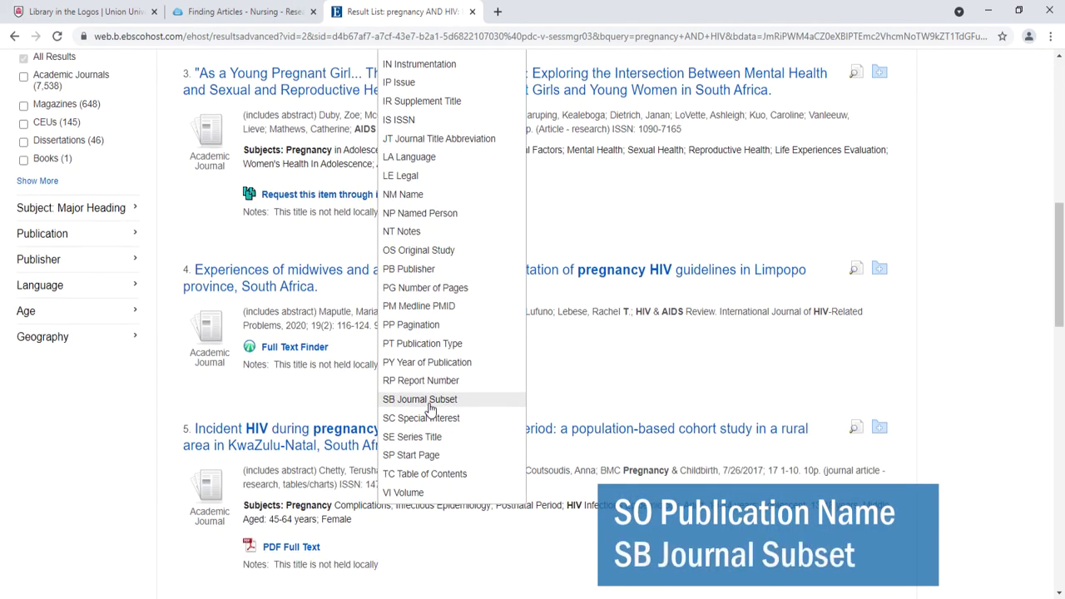
pyautogui.click(430, 407)
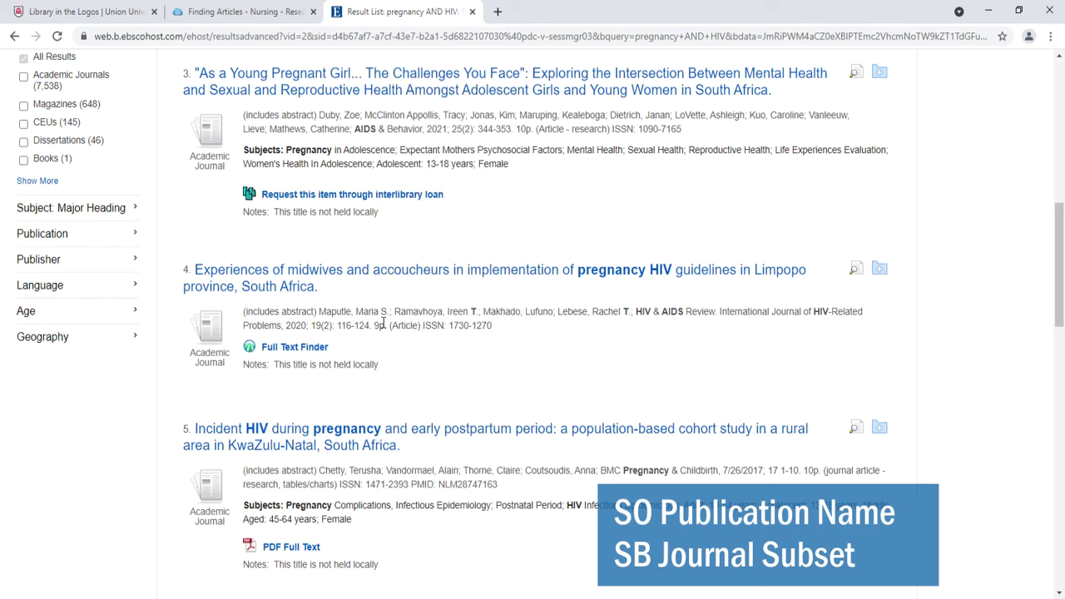
pyautogui.scroll(8, 383, 323)
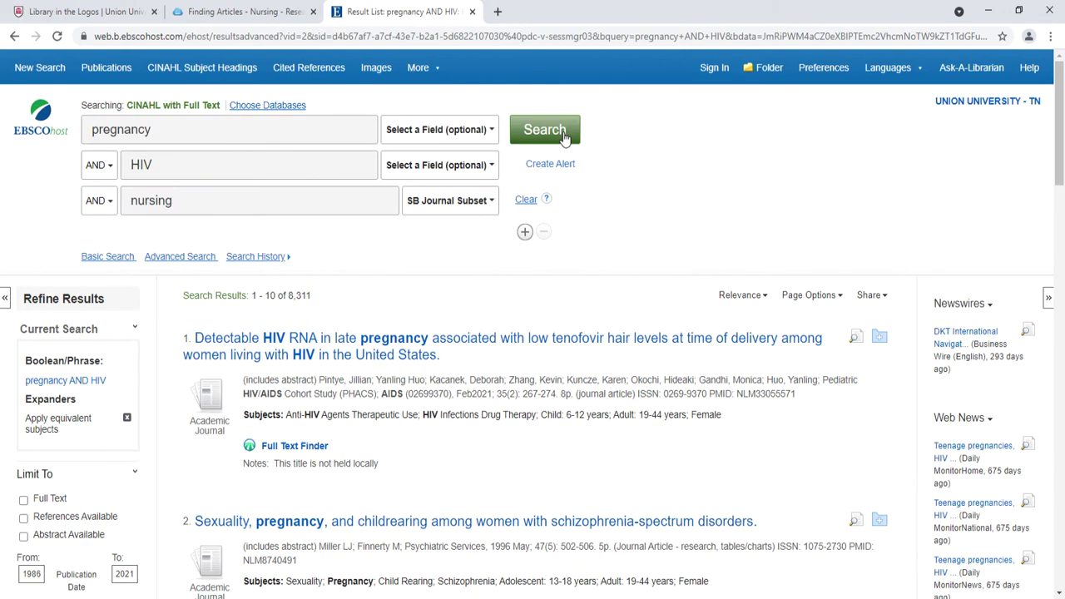
# Rerun the three-term search and limit publication dates to 2019–2021, leaving 80 results
pyautogui.click(564, 137)
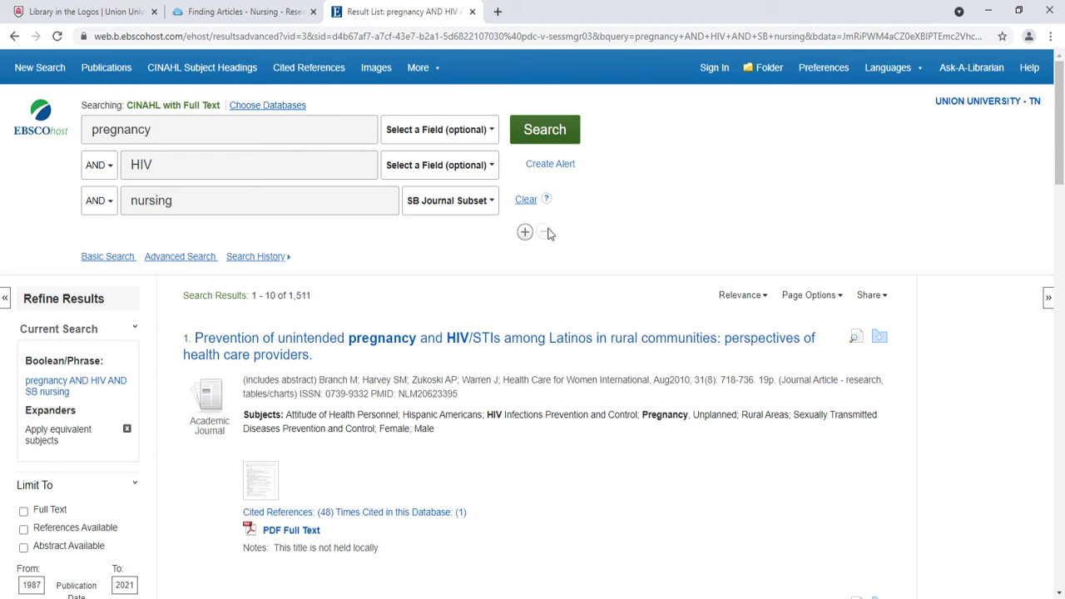
pyautogui.scroll(-2, 201, 450)
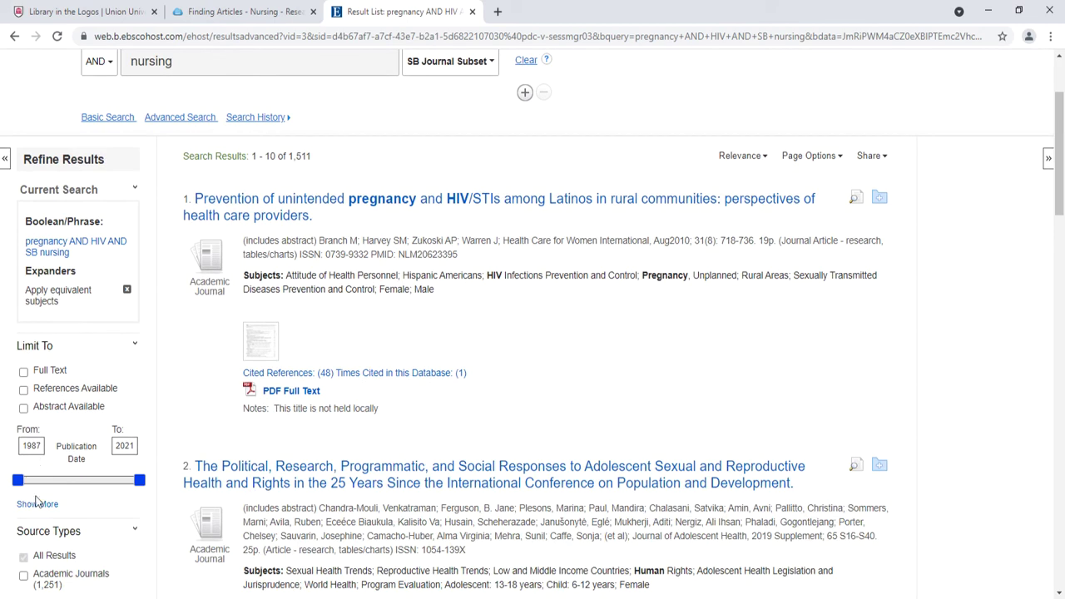
pyautogui.moveTo(19, 483); pyautogui.dragTo(119, 482)
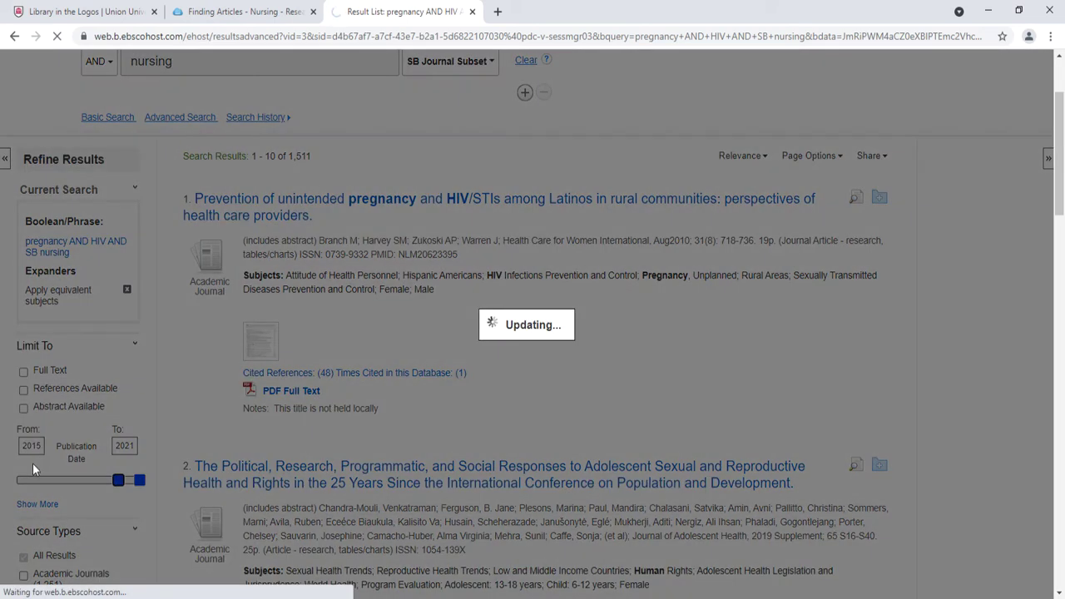
pyautogui.scroll(-3, 33, 458)
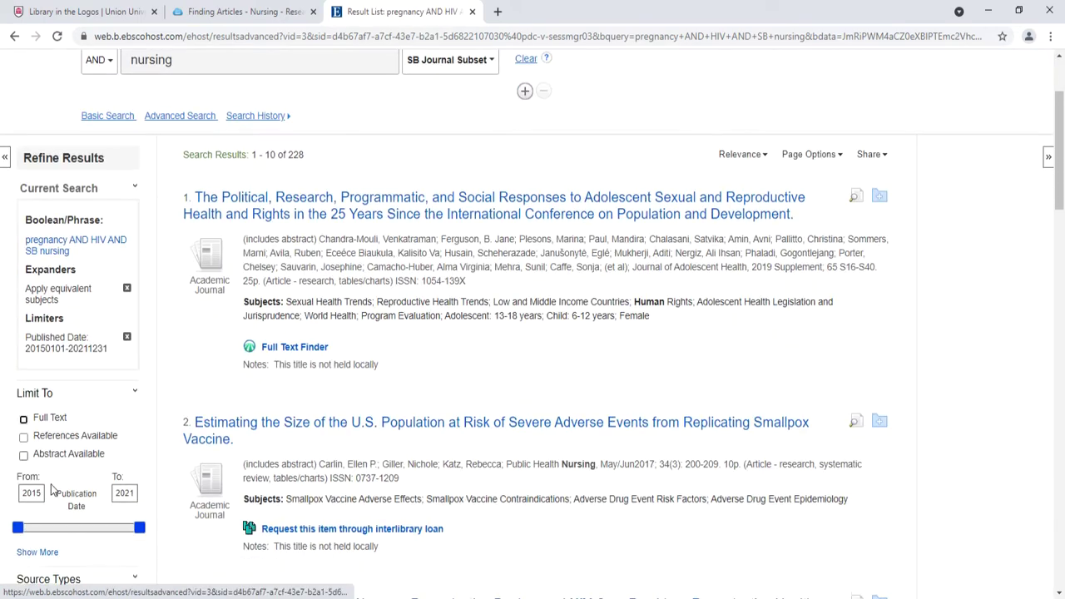
pyautogui.click(41, 355)
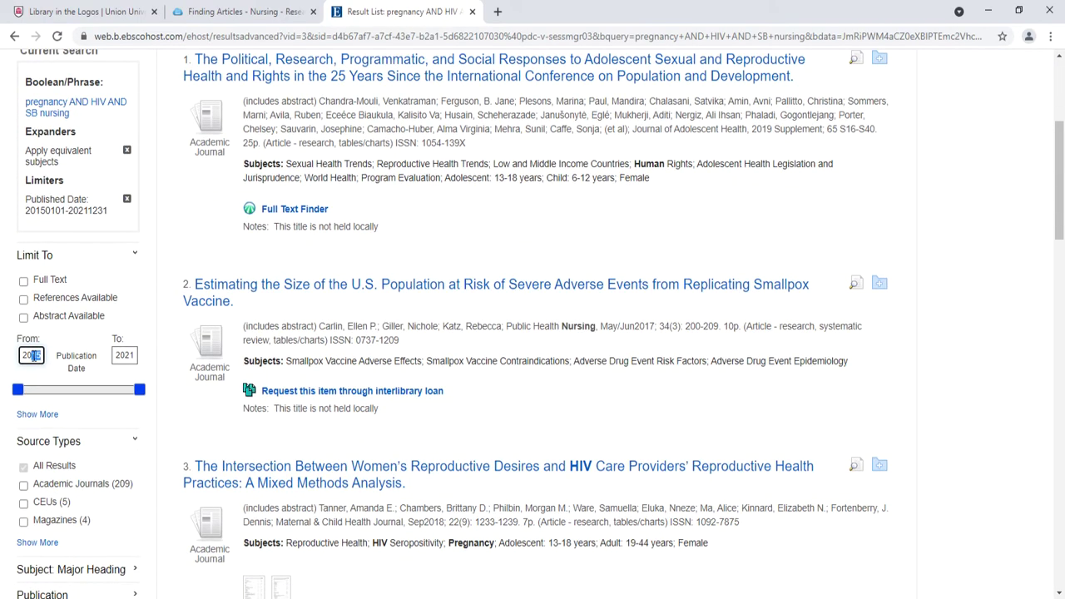
pyautogui.write('19')
pyautogui.press('Return')
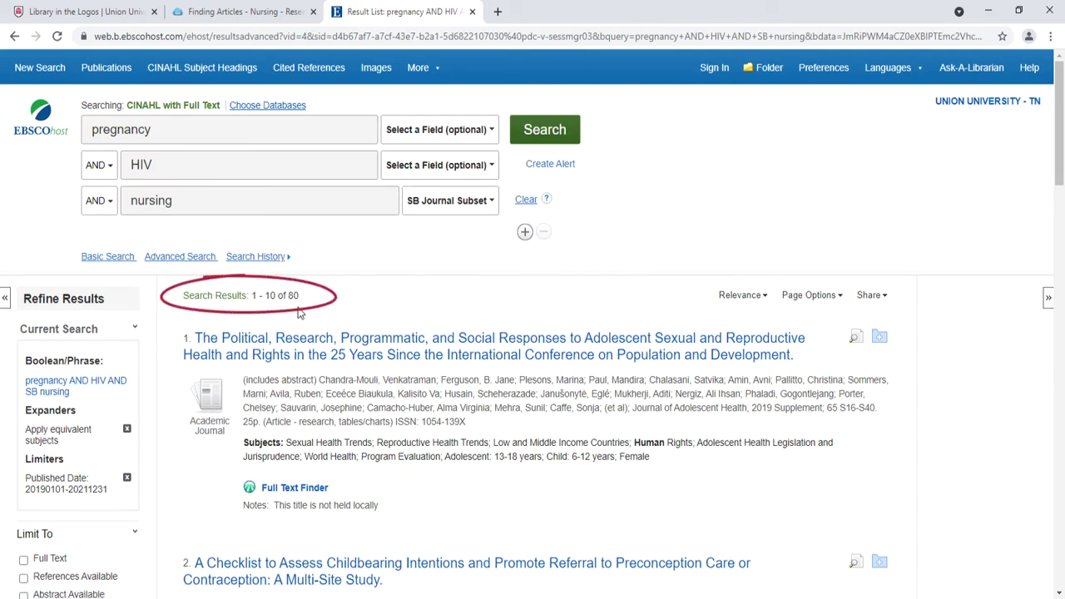
# Tick Academic Journals under Source Types, trimming the results to 76
pyautogui.scroll(-1, 81, 426)
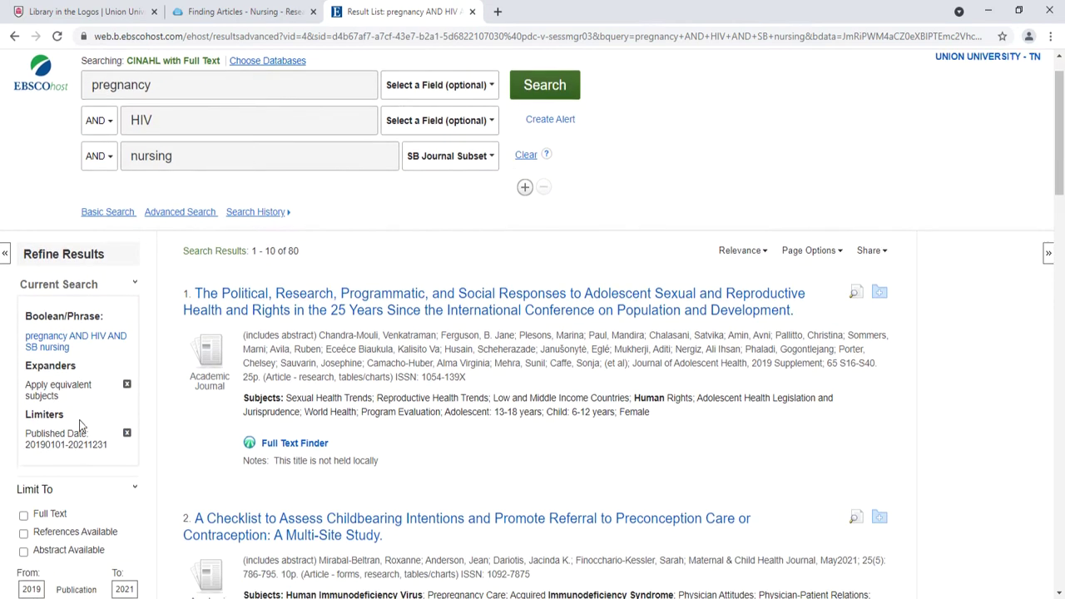
pyautogui.scroll(-2, 81, 426)
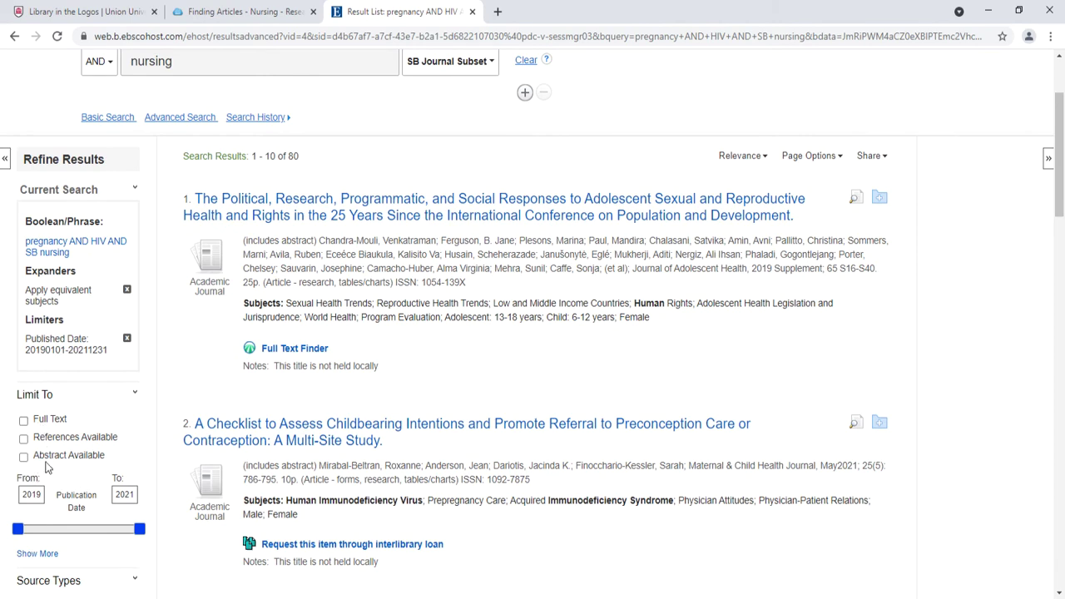
pyautogui.scroll(-3, 94, 425)
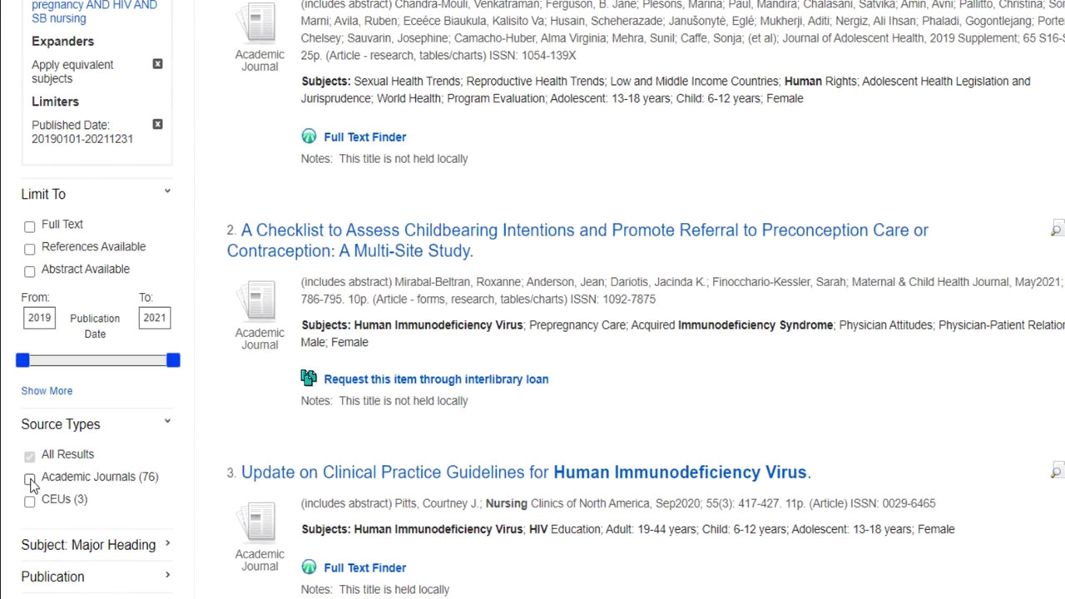
pyautogui.click(30, 480)
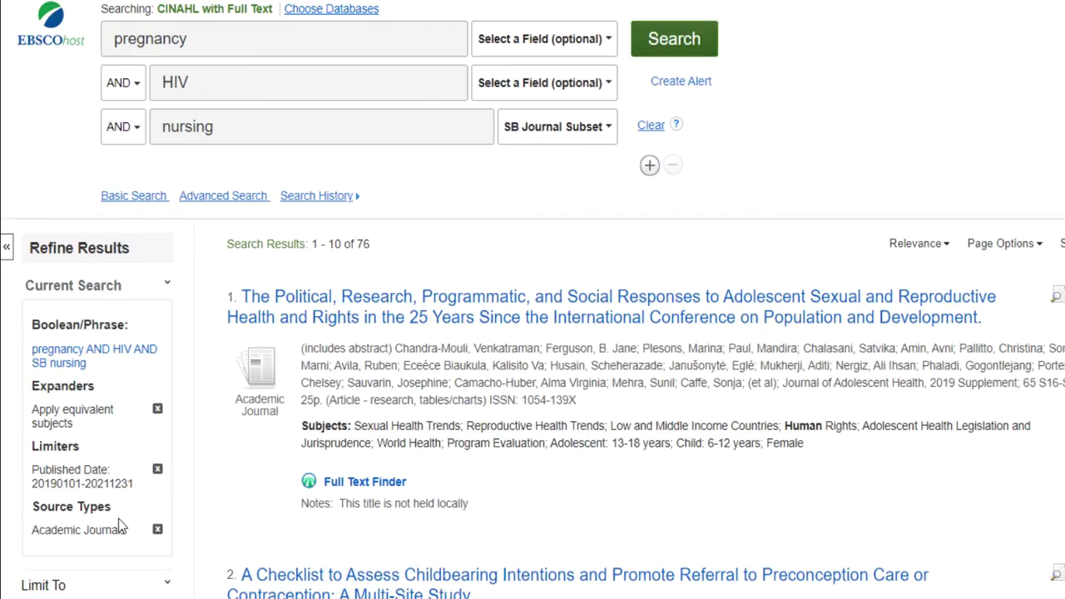
pyautogui.scroll(-5, 108, 500)
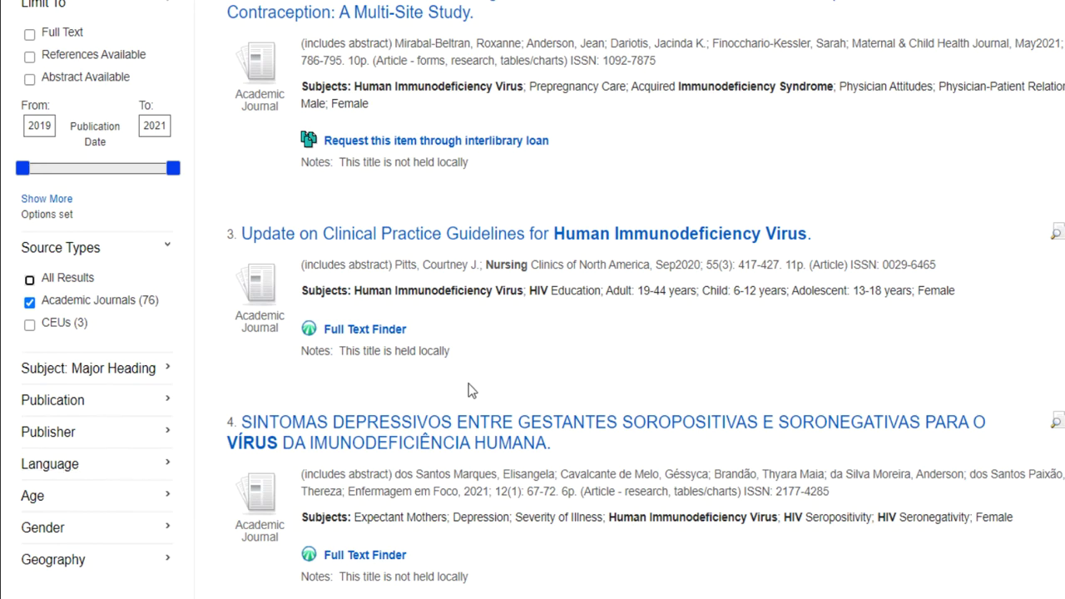
pyautogui.scroll(5, 529, 384)
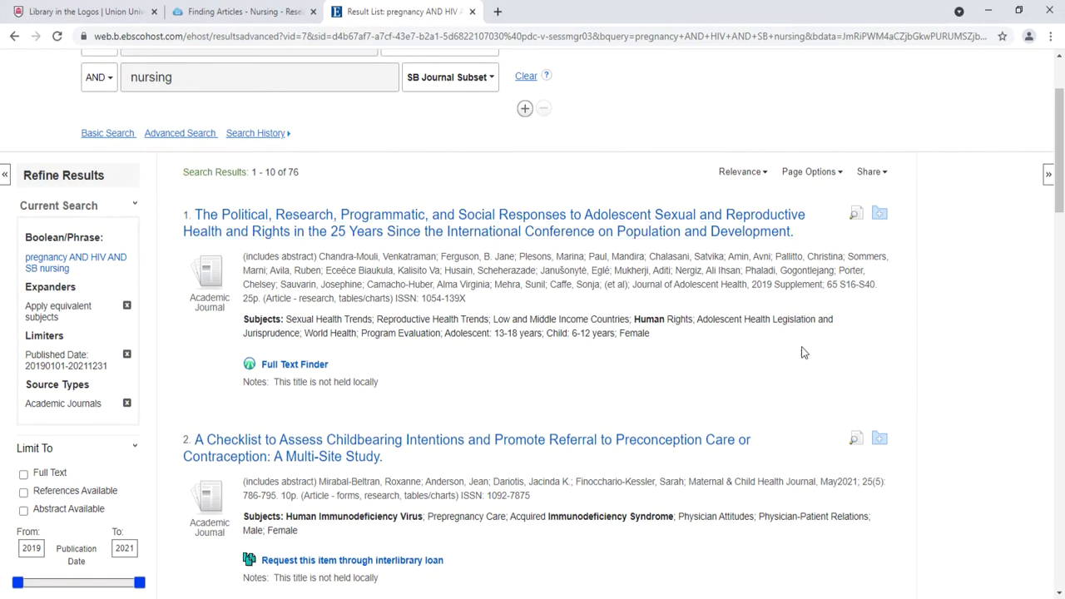
pyautogui.scroll(-7, 789, 379)
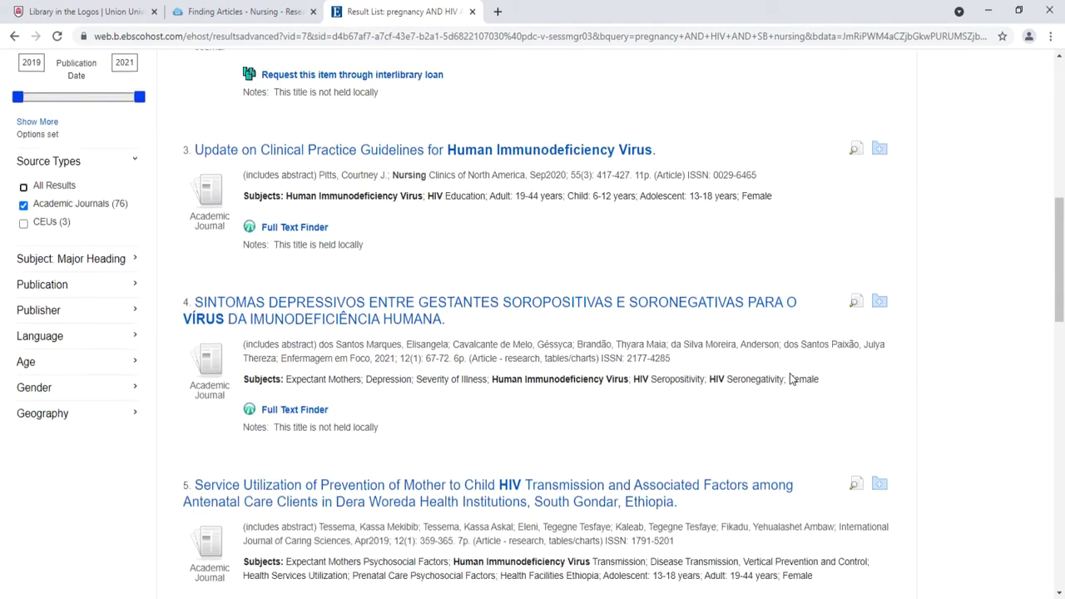
pyautogui.scroll(-3, 616, 413)
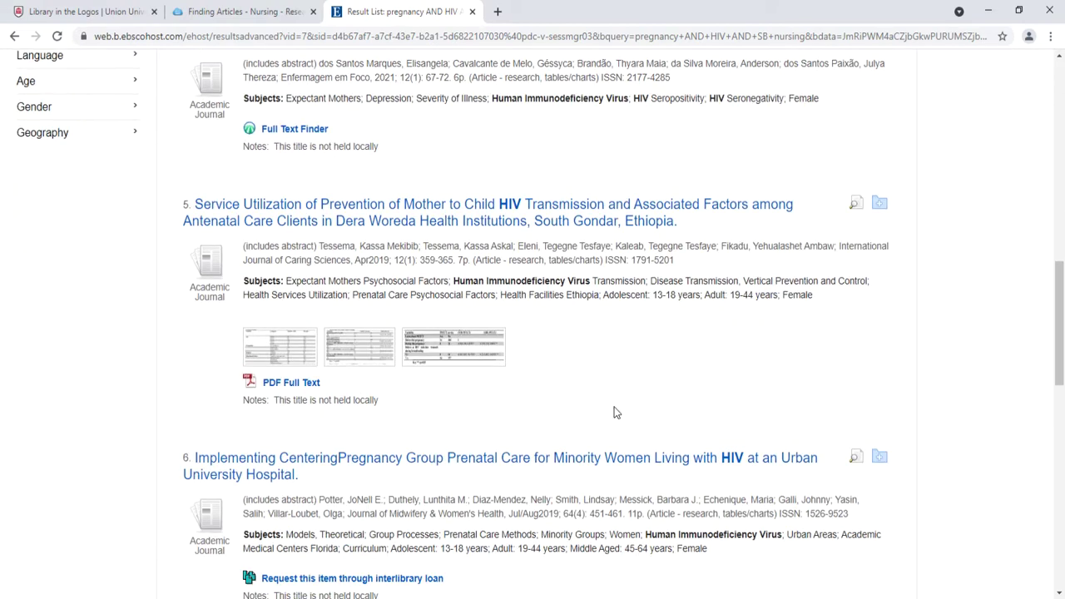
# Open result 5, 'Service Utilization of Prevention of Mother to Child HIV Transmission', and review its abstract
pyautogui.click(266, 223)
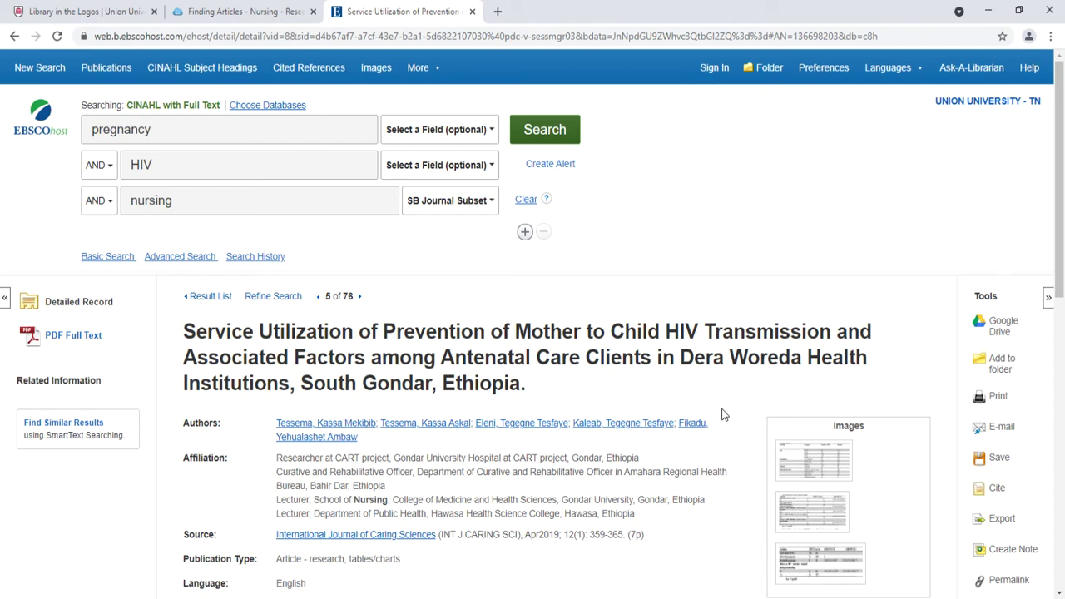
pyautogui.scroll(-5, 711, 432)
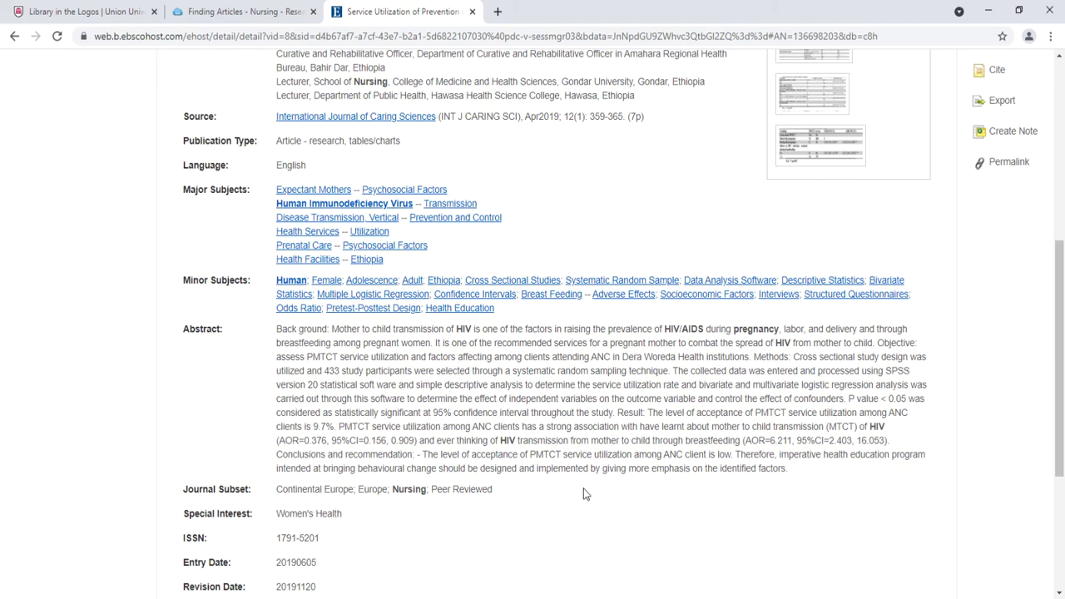
pyautogui.scroll(2, 366, 449)
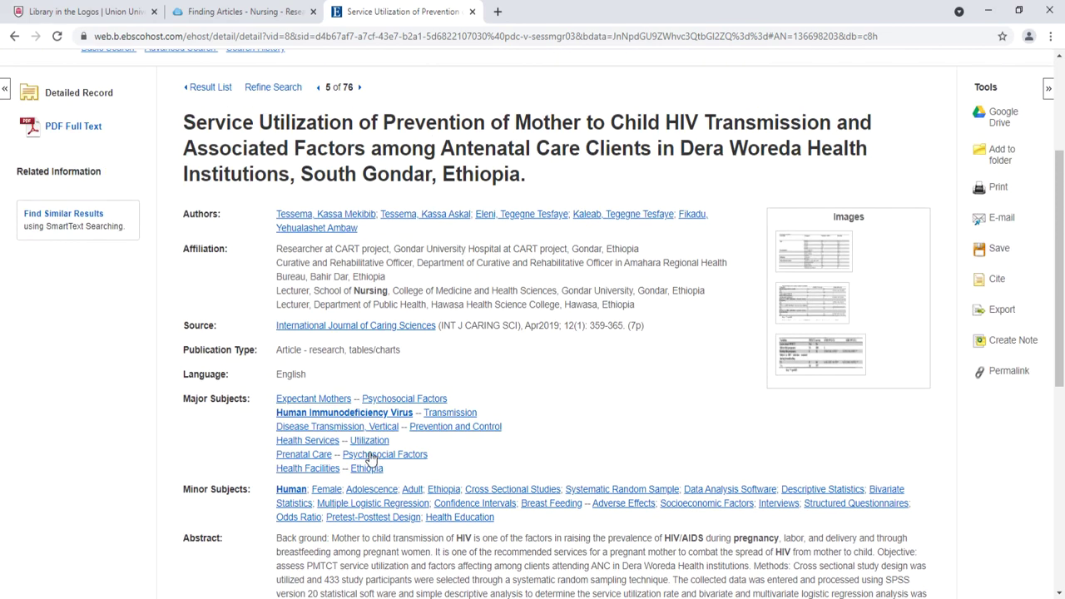
pyautogui.click(84, 133)
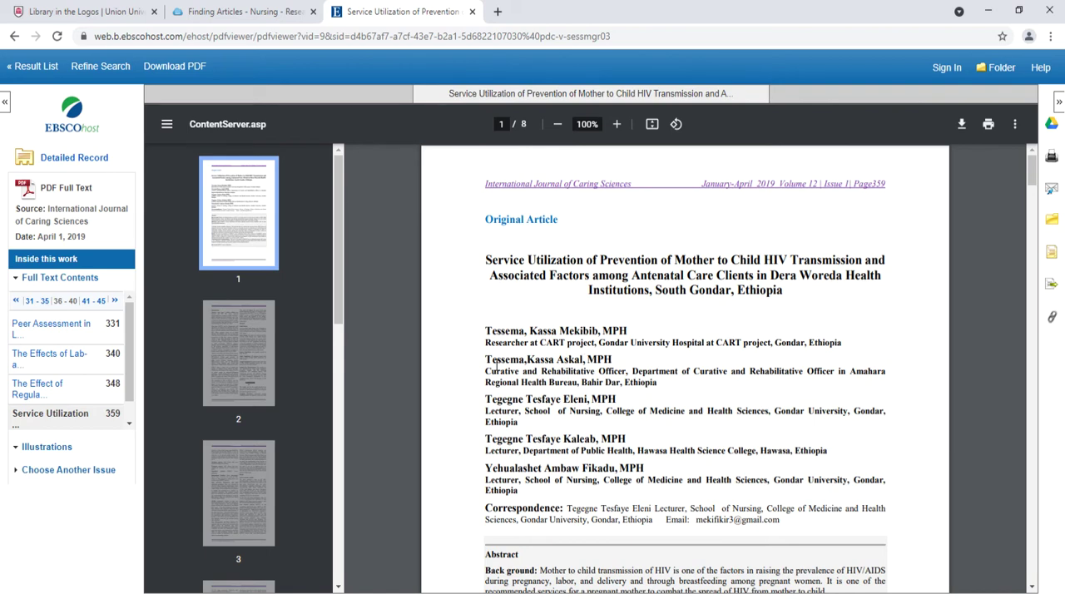
pyautogui.scroll(-3, 440, 311)
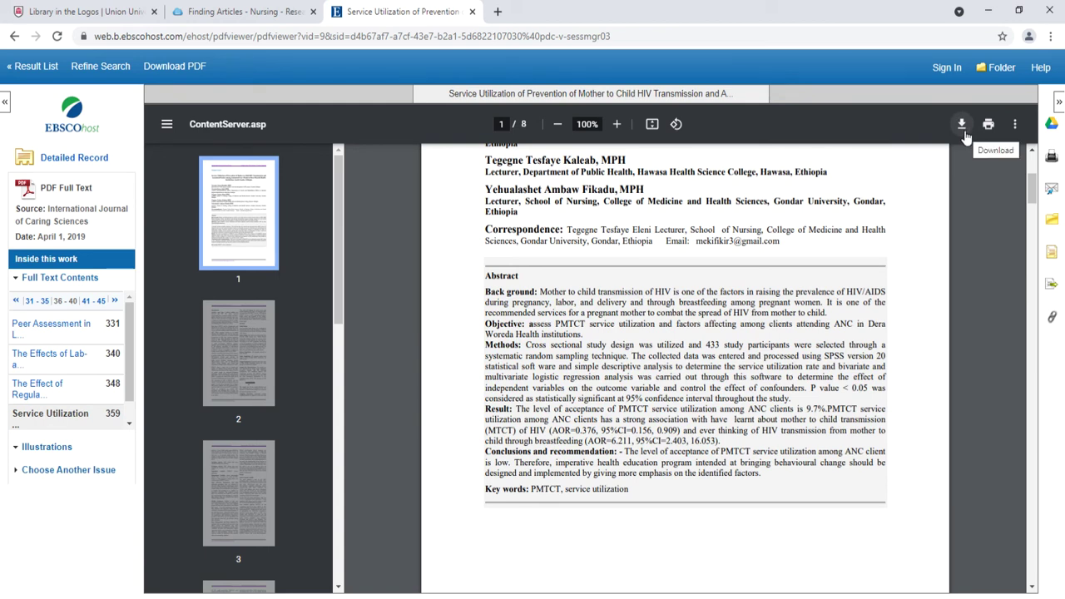
pyautogui.click(71, 163)
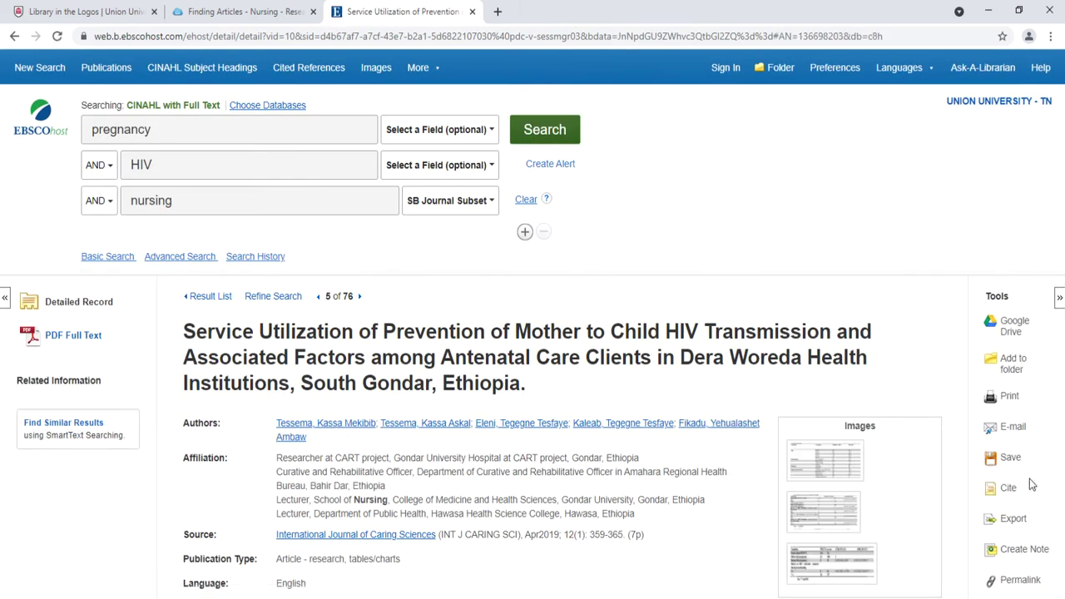
# Open the E-mail form for the Ethiopia HIV article from the Tools panel
pyautogui.click(1007, 432)
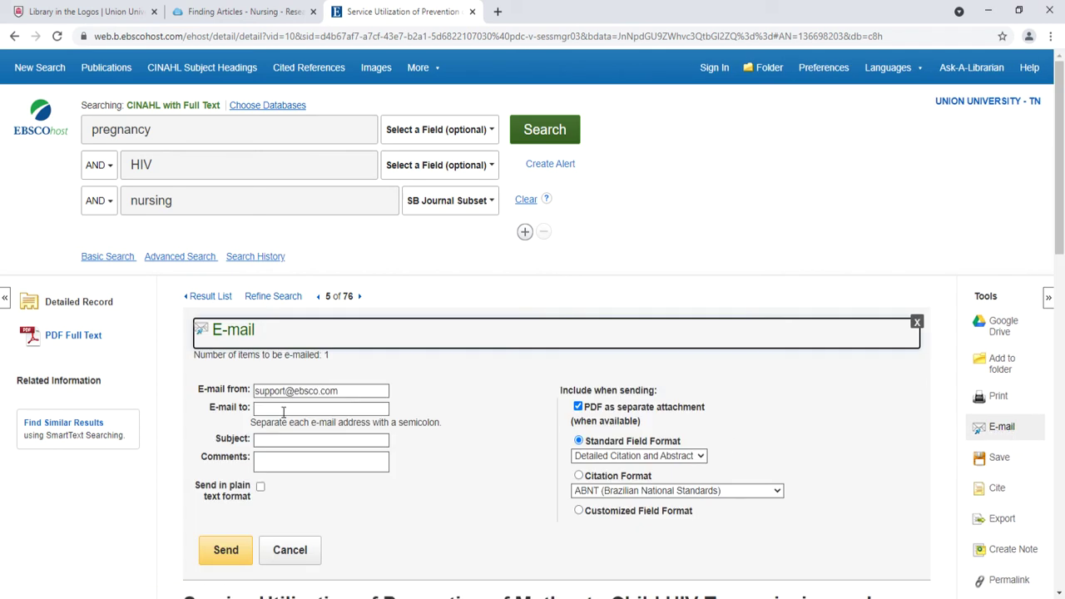